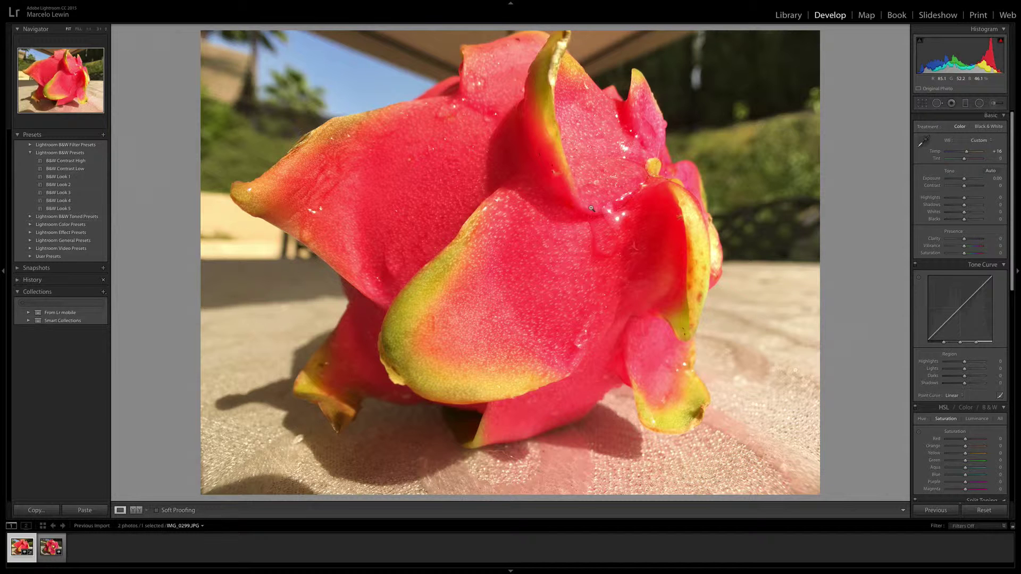
After comparing both dragon fruit photos, apply Auto tone, cool Temp, deepen Blacks and raise Vibrance to +39.
{"action": "key", "text": "Right"}
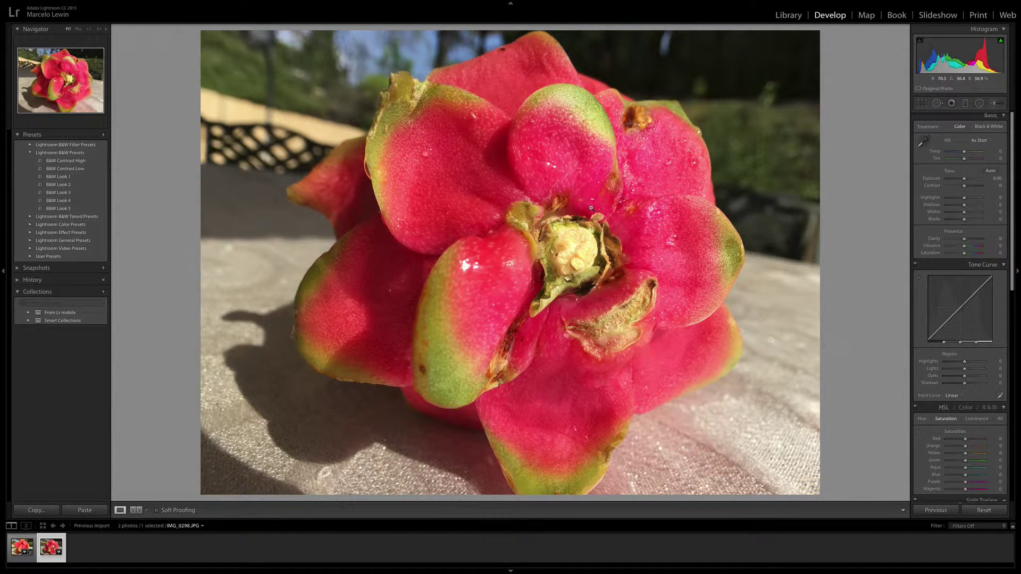
{"action": "key", "text": "Left"}
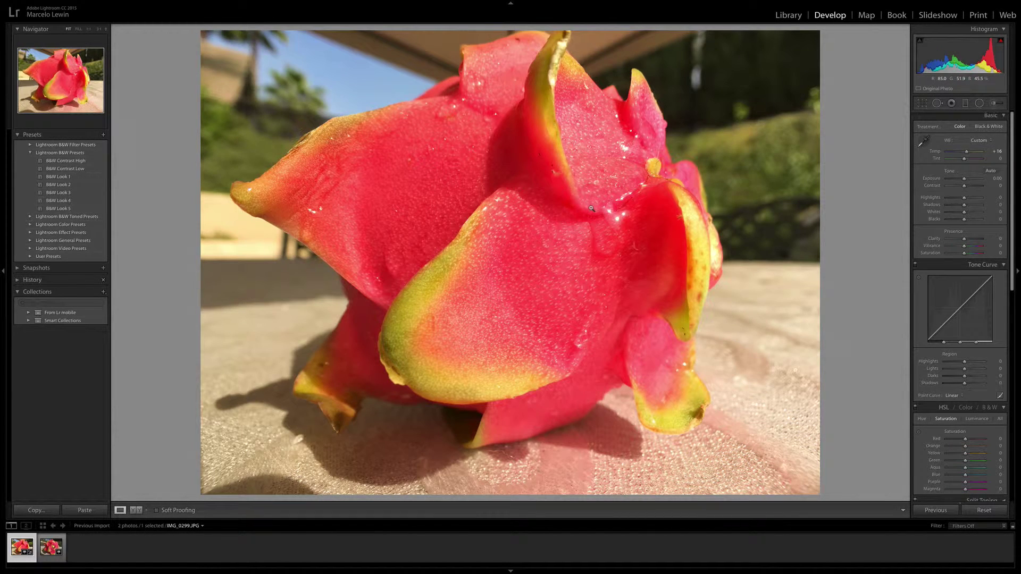
{"action": "left_click", "coordinate": [991, 171]}
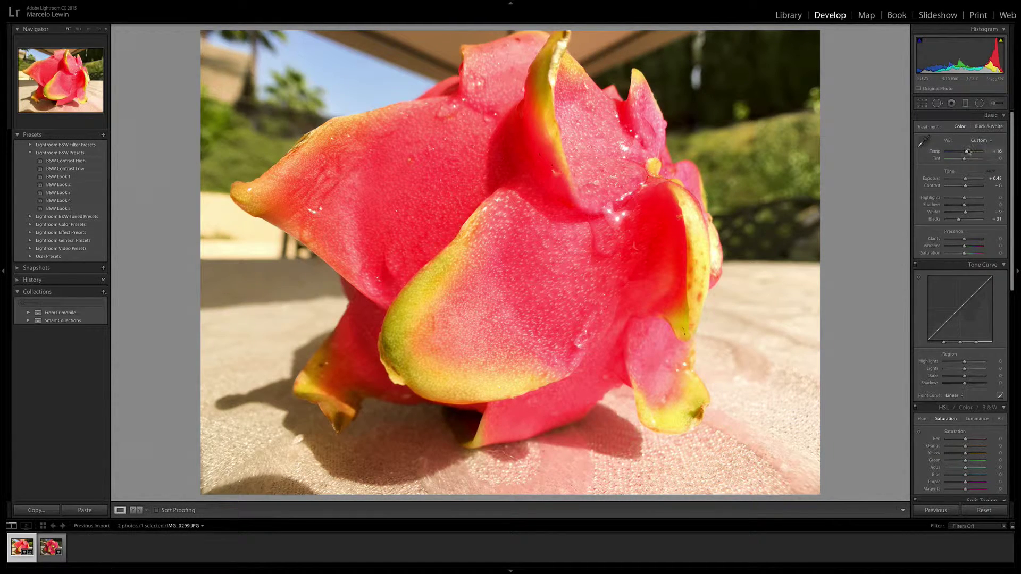
{"action": "left_click_drag", "start_coordinate": [965, 152], "coordinate": [965, 152]}
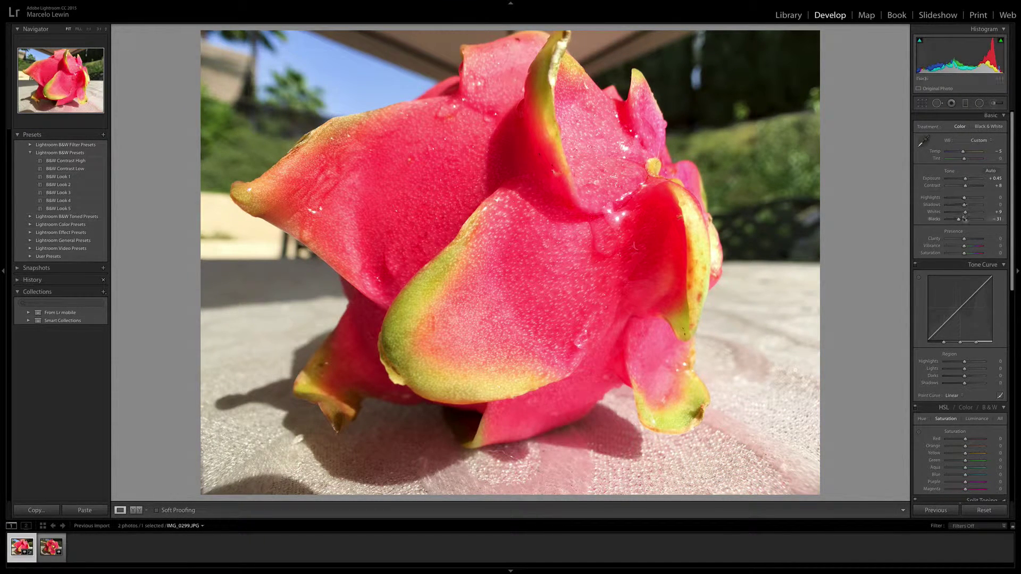
{"action": "left_click_drag", "start_coordinate": [959, 220], "coordinate": [967, 214]}
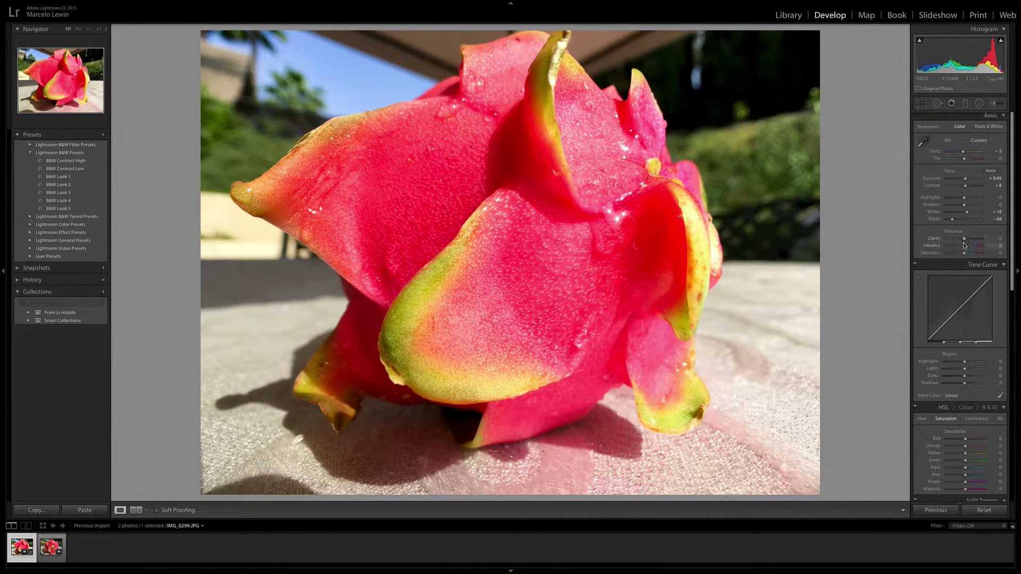
{"action": "left_click_drag", "start_coordinate": [964, 246], "coordinate": [965, 246]}
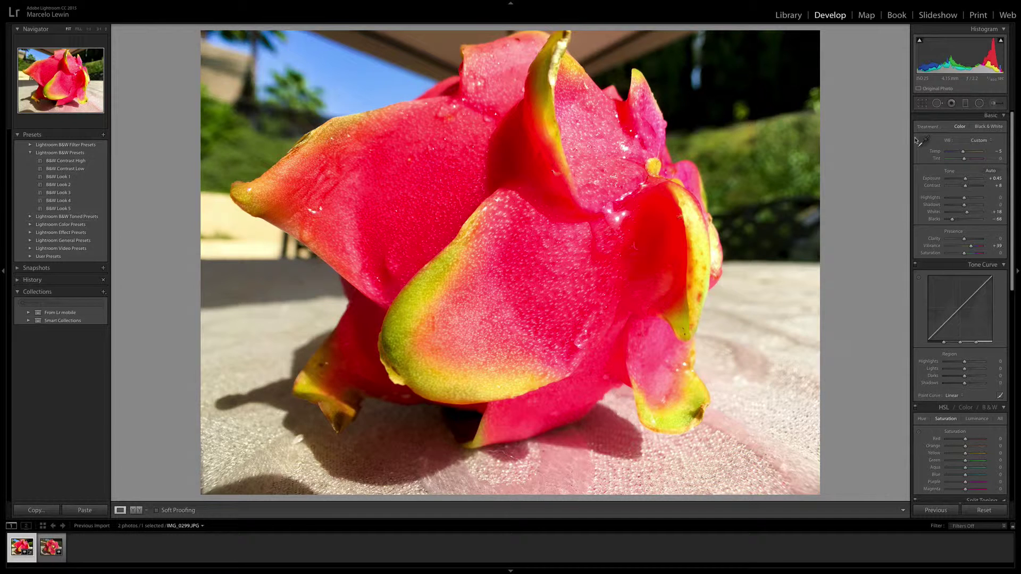
{"action": "key", "text": "l"}
In Interface preferences, make Lights Out use a Dark Gray screen colour at 50% dim level, then close.
{"action": "left_click", "coordinate": [35, 4]}
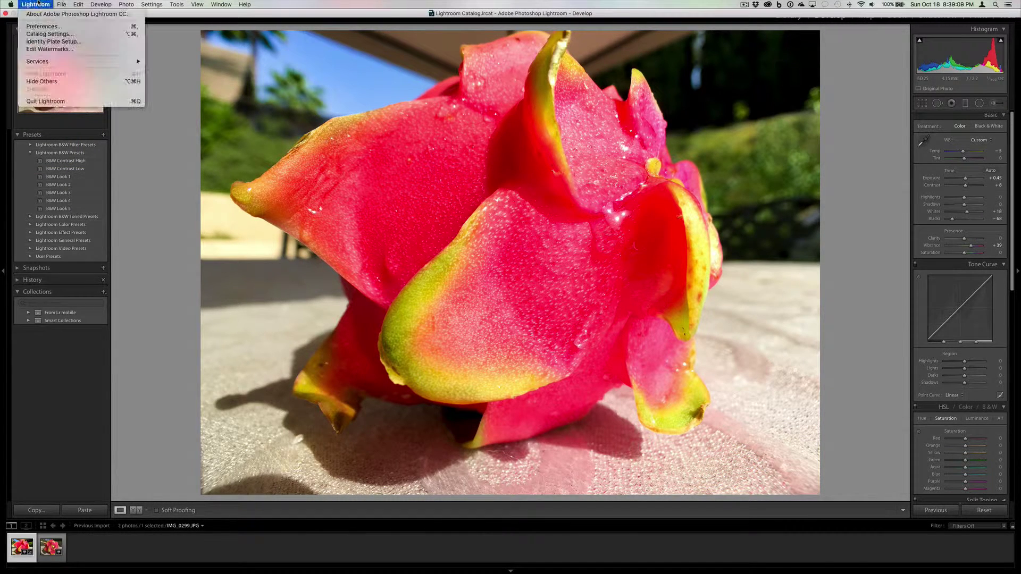
{"action": "left_click", "coordinate": [44, 27]}
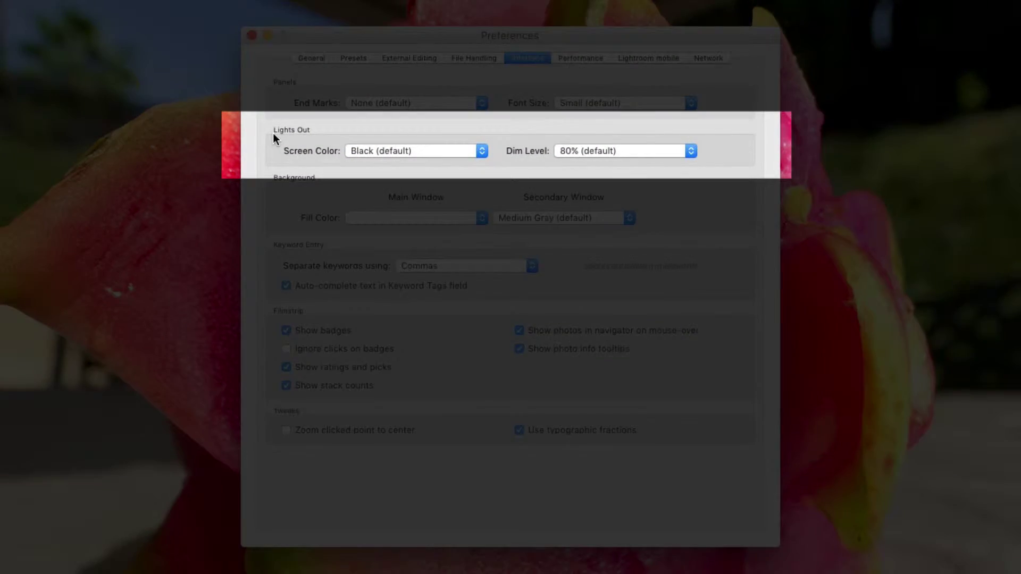
{"action": "left_click", "coordinate": [399, 151]}
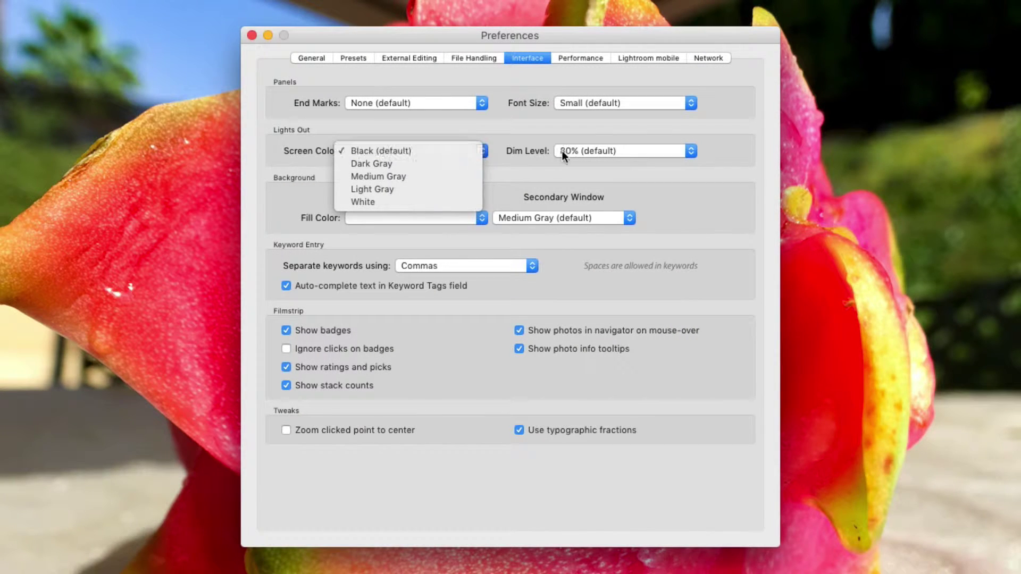
{"action": "left_click", "coordinate": [588, 148]}
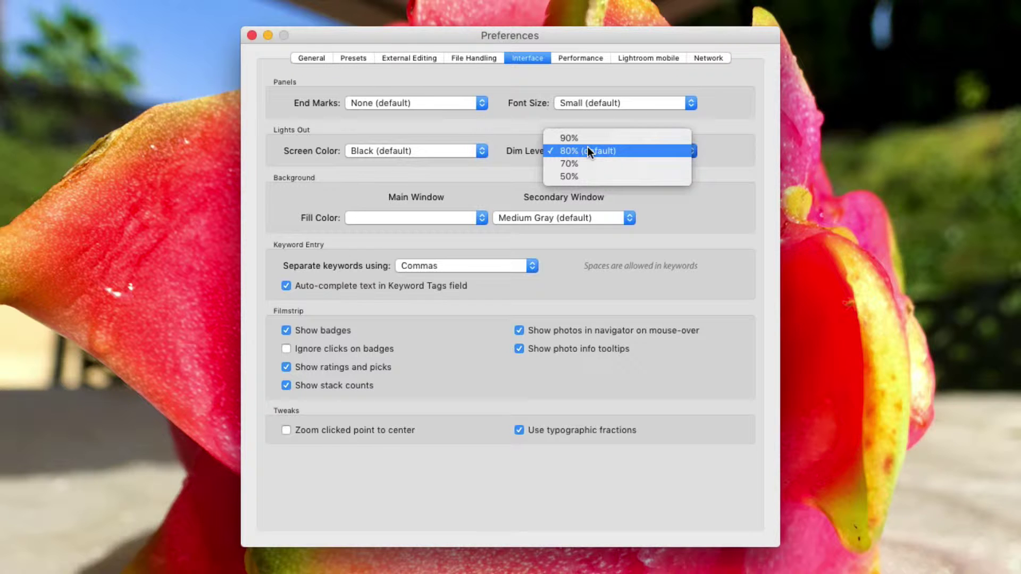
{"action": "left_click", "coordinate": [577, 175]}
{"action": "left_click", "coordinate": [458, 152]}
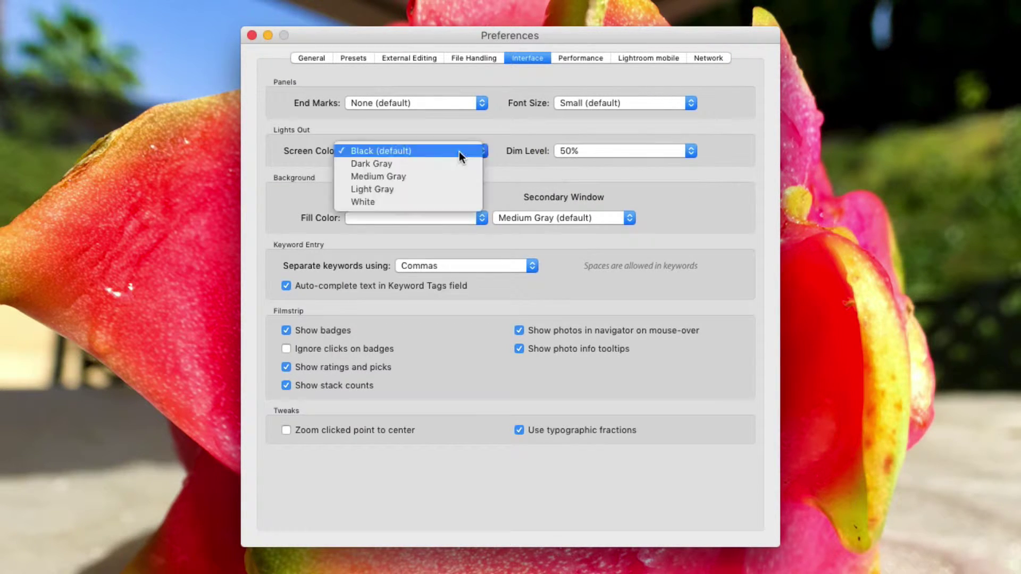
{"action": "left_click", "coordinate": [452, 166]}
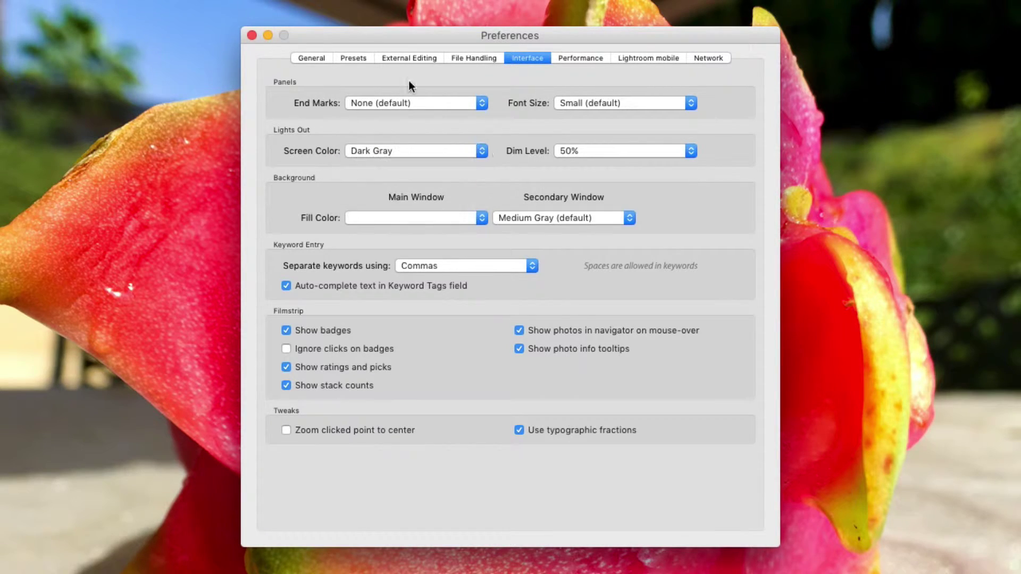
{"action": "left_click", "coordinate": [249, 36]}
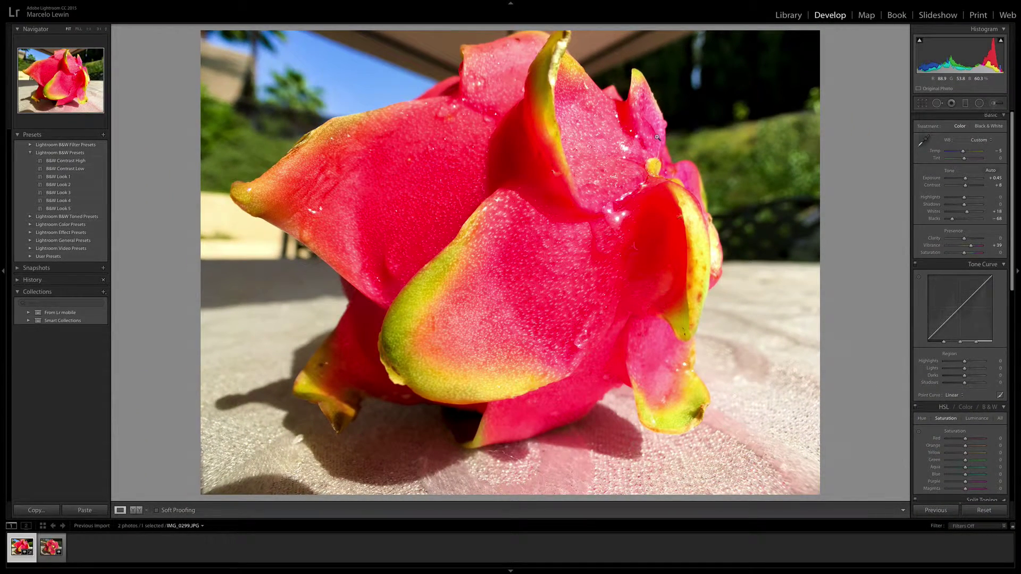
{"action": "key", "text": "l"}
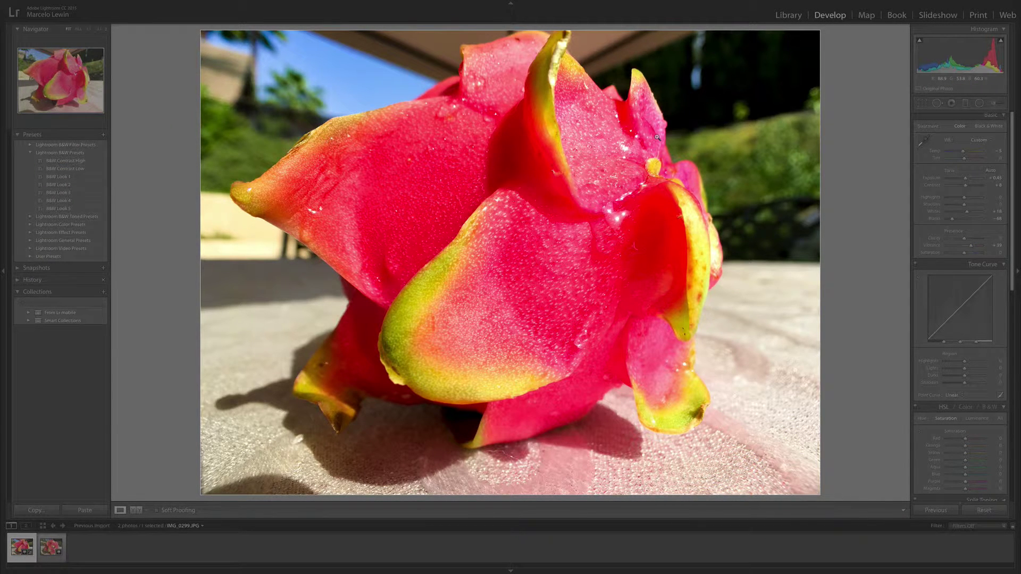
{"action": "key", "text": "l"}
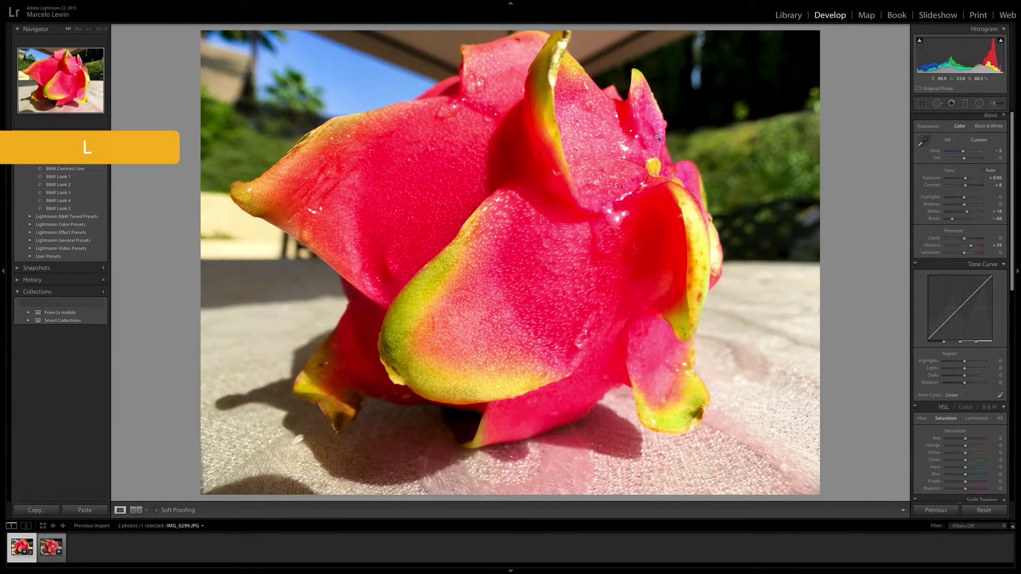
Switch the Lights Out preferences to a White screen colour with a 90% dim level, then close.
{"action": "left_click", "coordinate": [36, 4]}
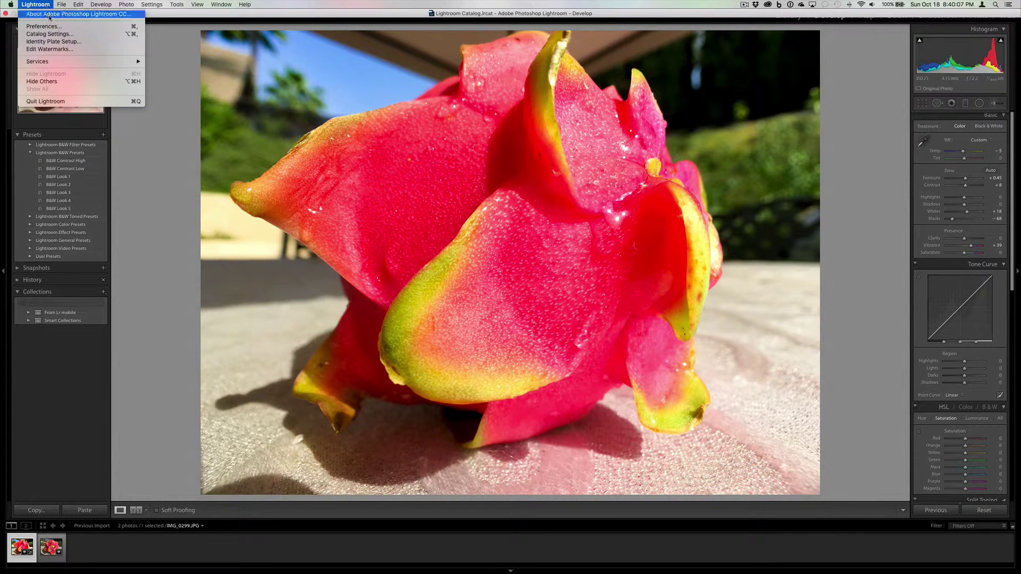
{"action": "left_click", "coordinate": [44, 26]}
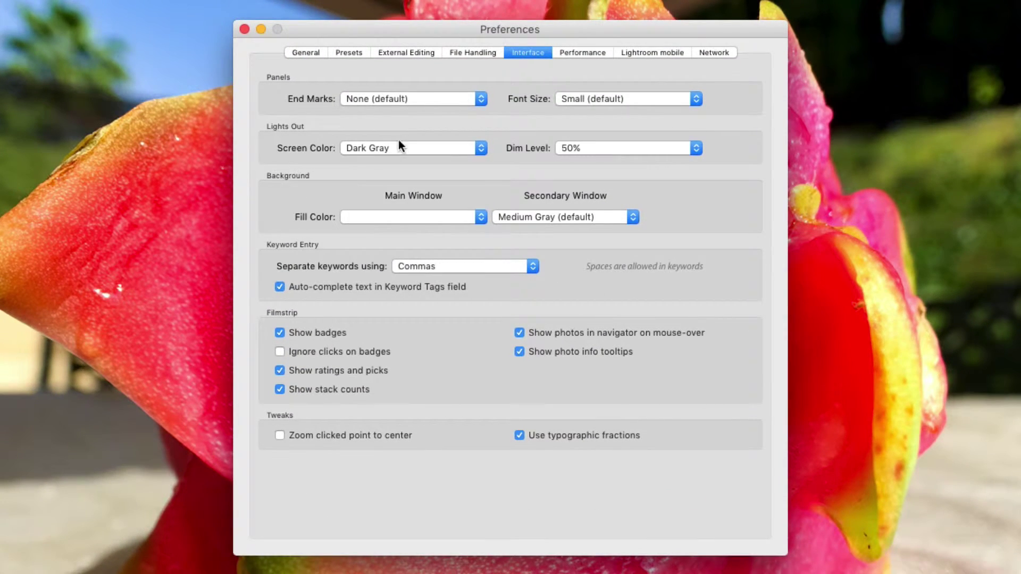
{"action": "left_click", "coordinate": [408, 146]}
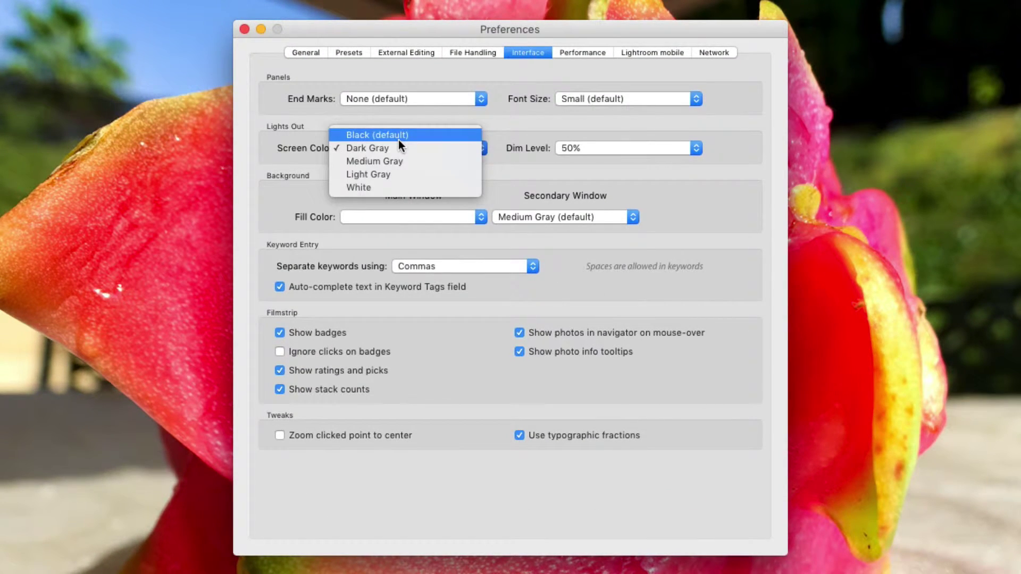
{"action": "left_click", "coordinate": [387, 187]}
{"action": "left_click", "coordinate": [575, 143]}
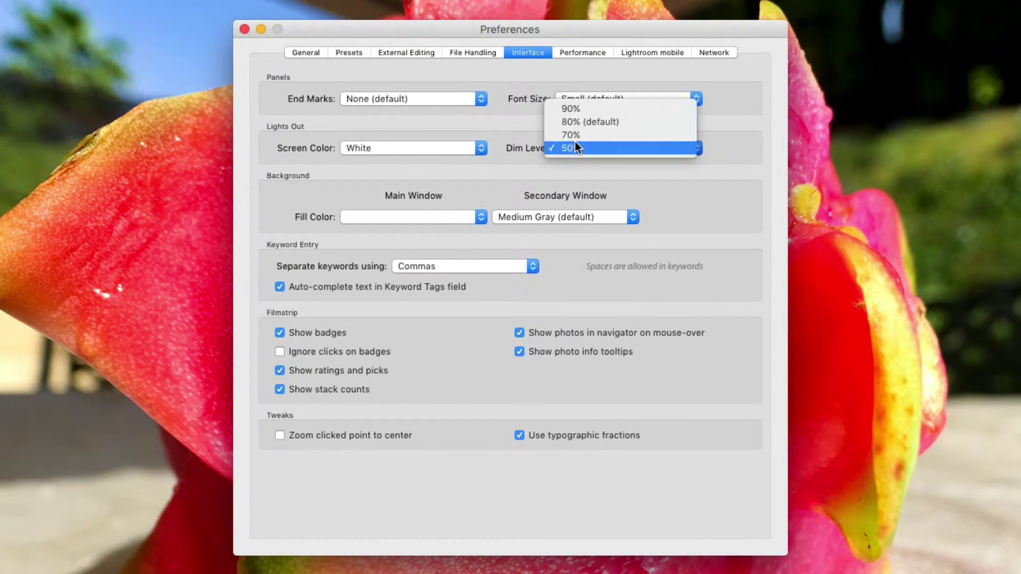
{"action": "left_click", "coordinate": [579, 109]}
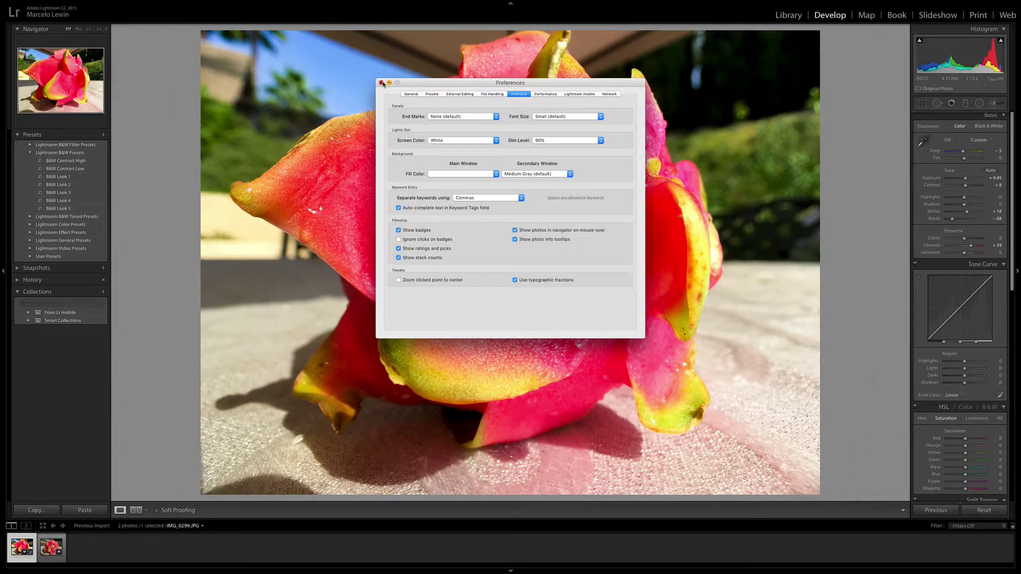
{"action": "left_click", "coordinate": [340, 66]}
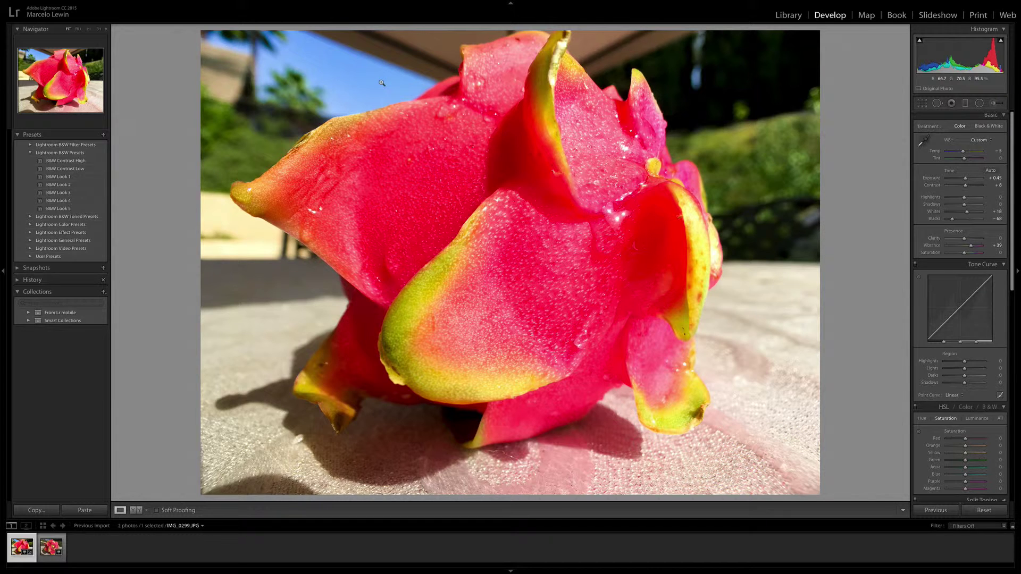
{"action": "key", "text": "l"}
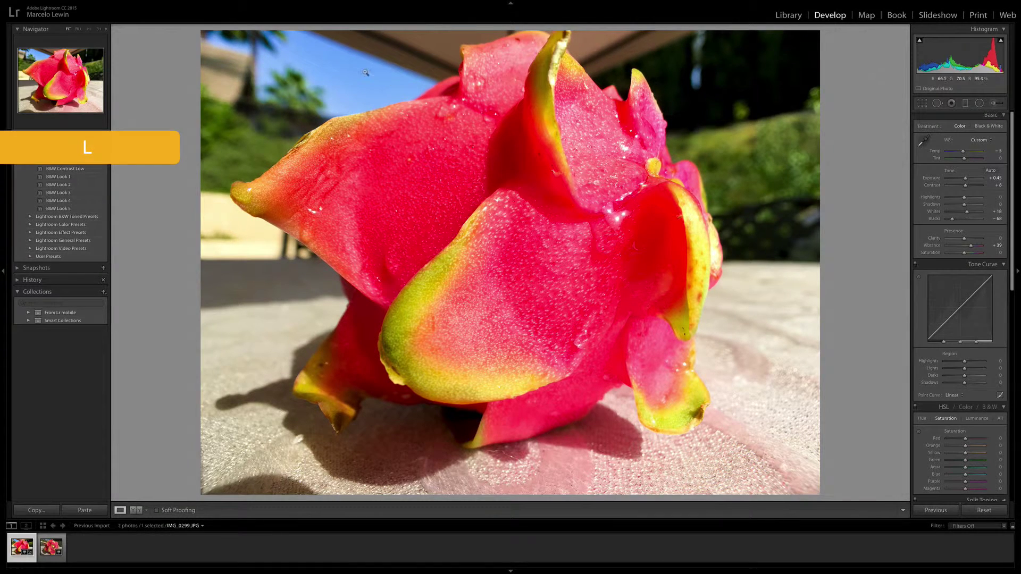
Reset Lights Out in Interface preferences to the Black (default) screen colour and 80% (default) dim level.
{"action": "left_click", "coordinate": [35, 4]}
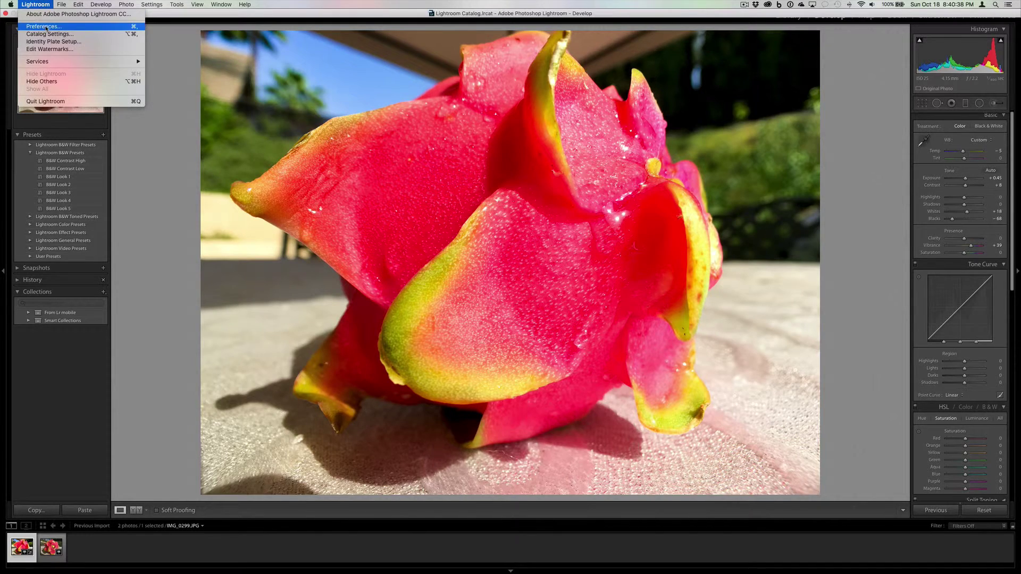
{"action": "left_click", "coordinate": [47, 25]}
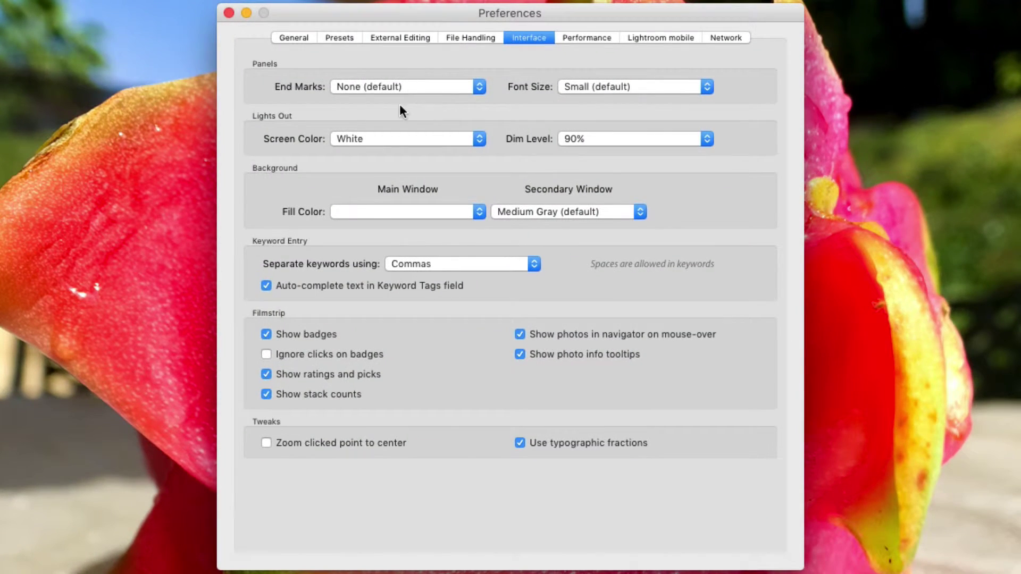
{"action": "left_click", "coordinate": [389, 137]}
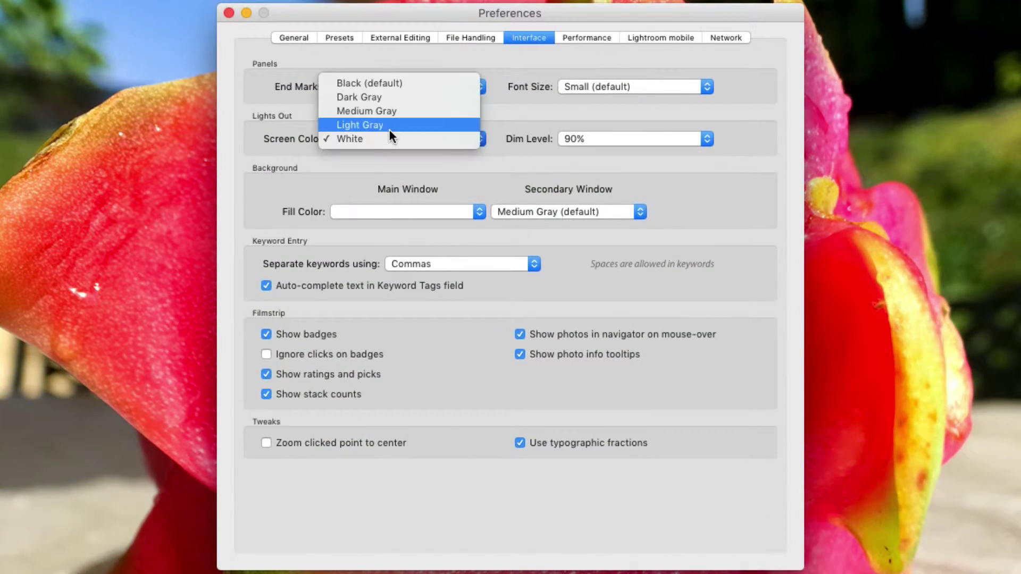
{"action": "left_click", "coordinate": [391, 82]}
{"action": "left_click", "coordinate": [620, 133]}
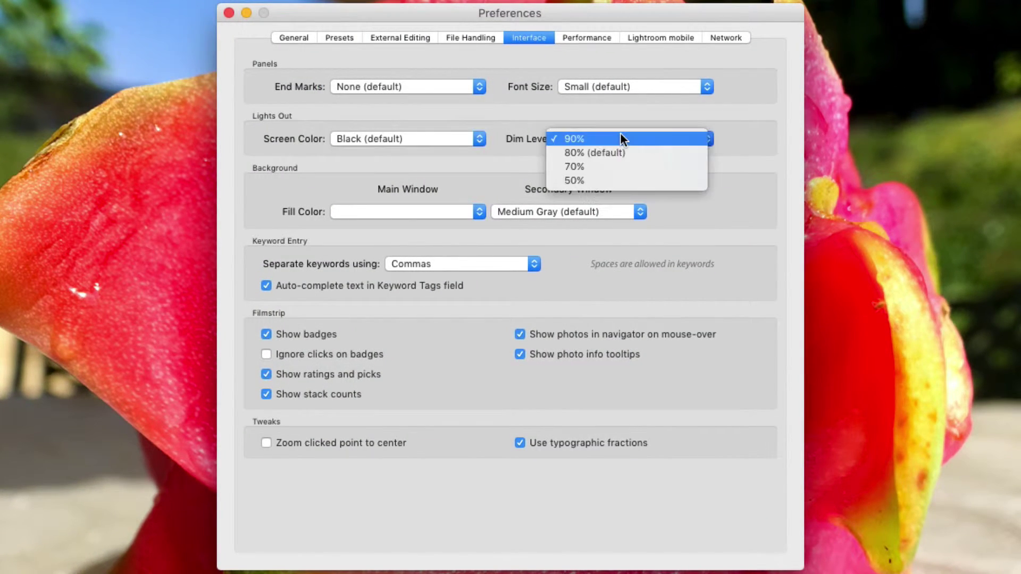
{"action": "left_click", "coordinate": [614, 151]}
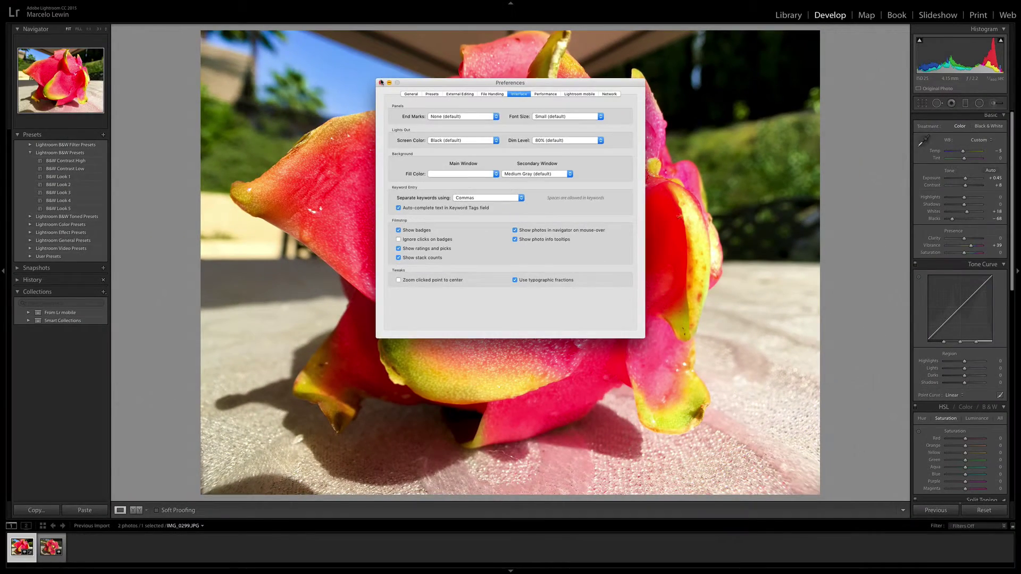
{"action": "left_click", "coordinate": [228, 12]}
{"action": "key", "text": "l"}
{"action": "key", "text": "l"}
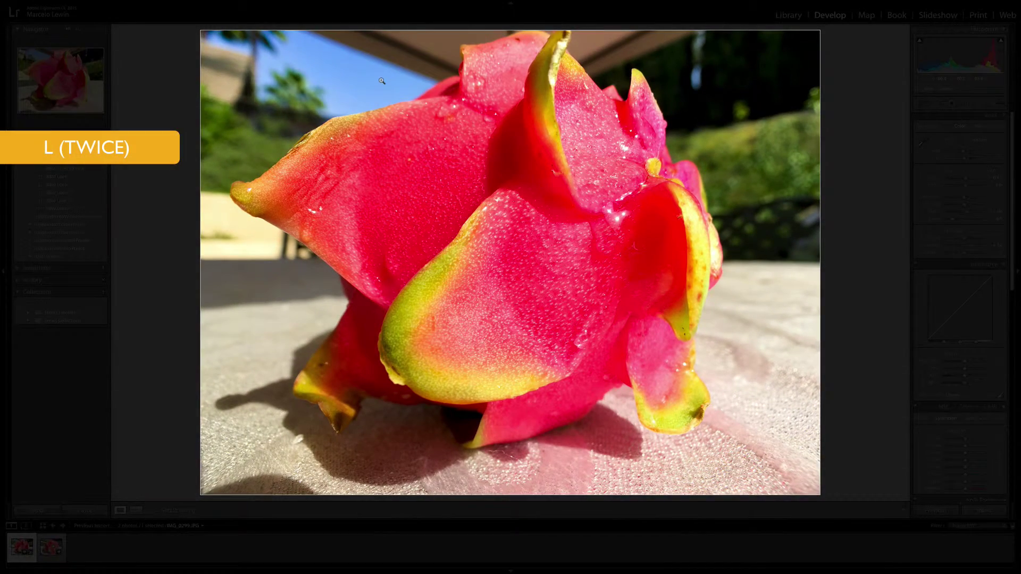
{"action": "key", "text": "l"}
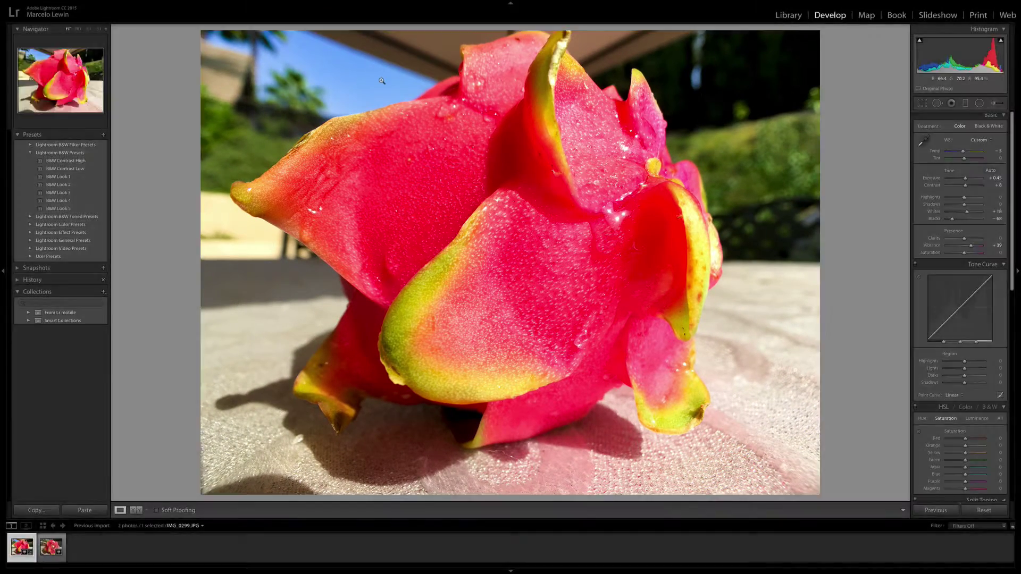